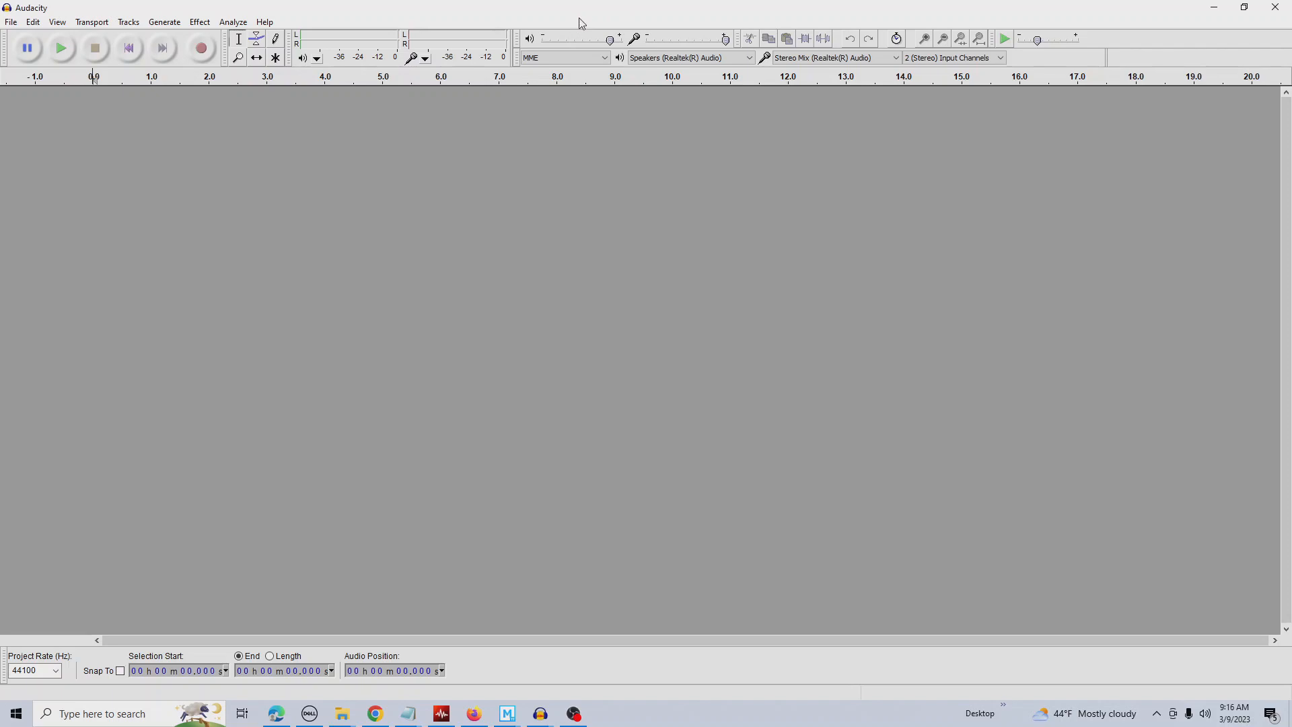
click(20, 23)
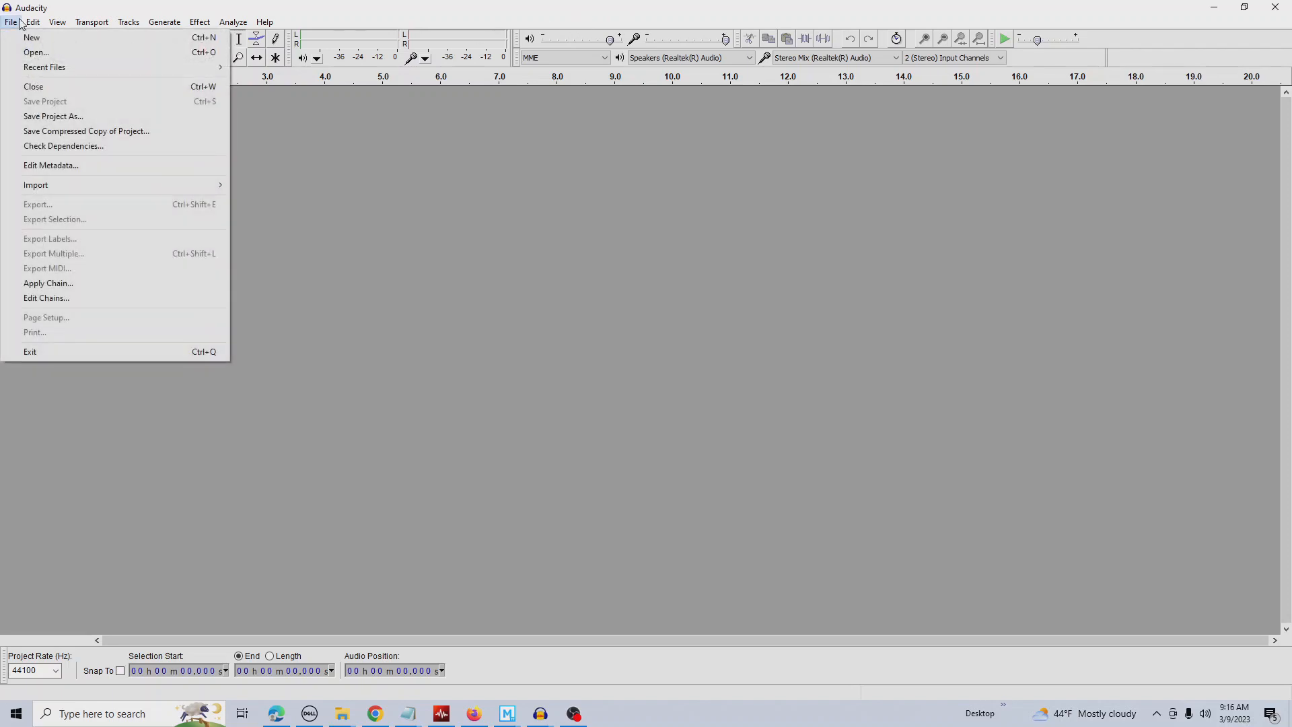
click(35, 53)
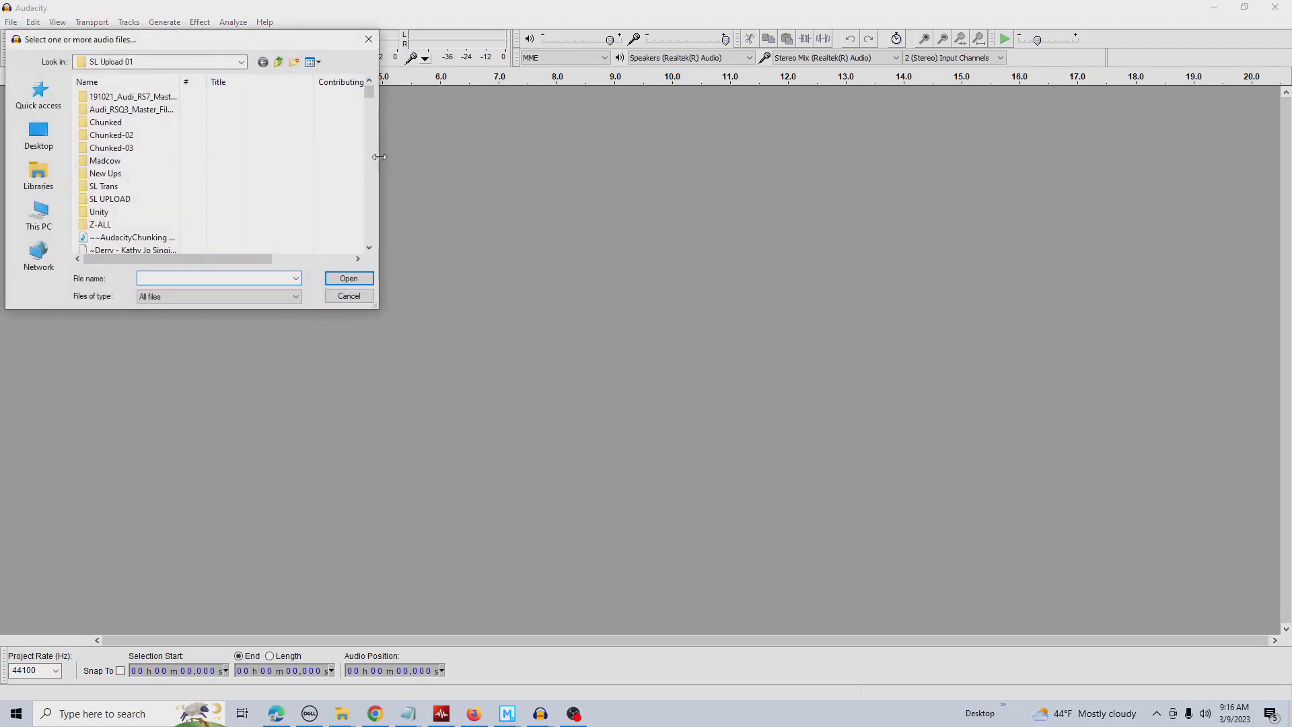
scroll(366, 231, down, 5)
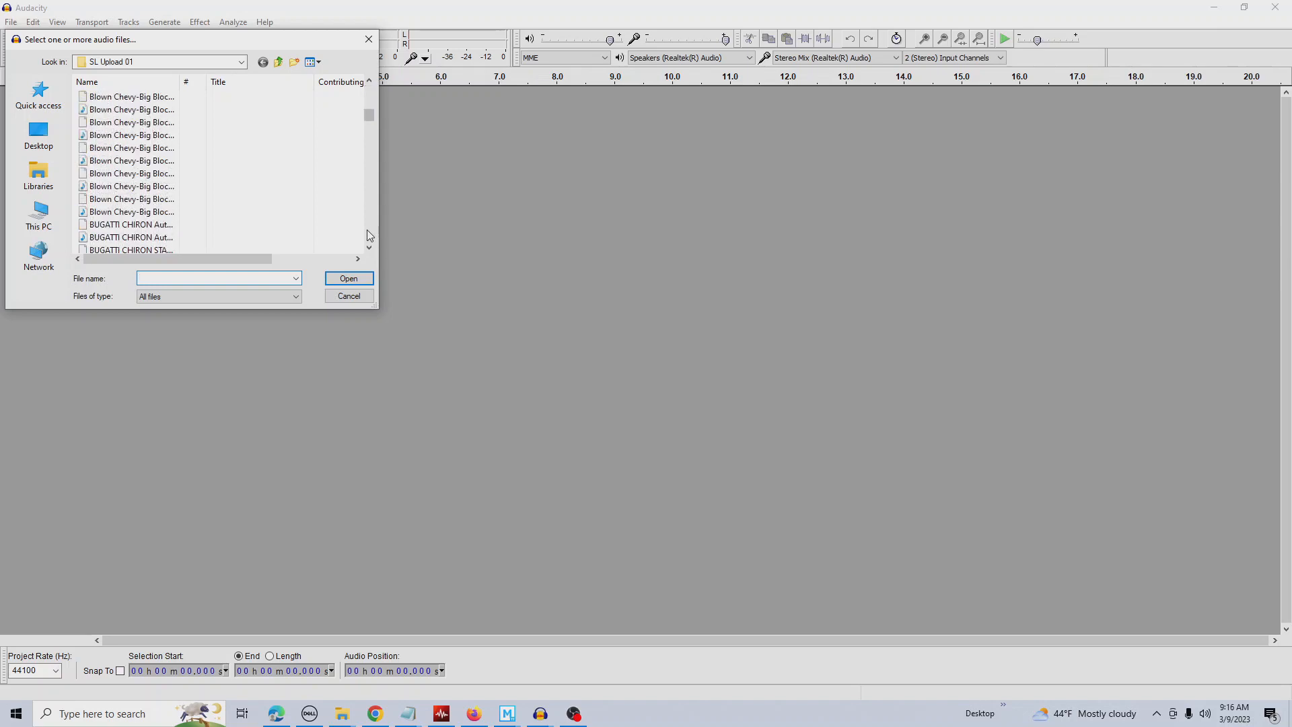
scroll(368, 235, down, 8)
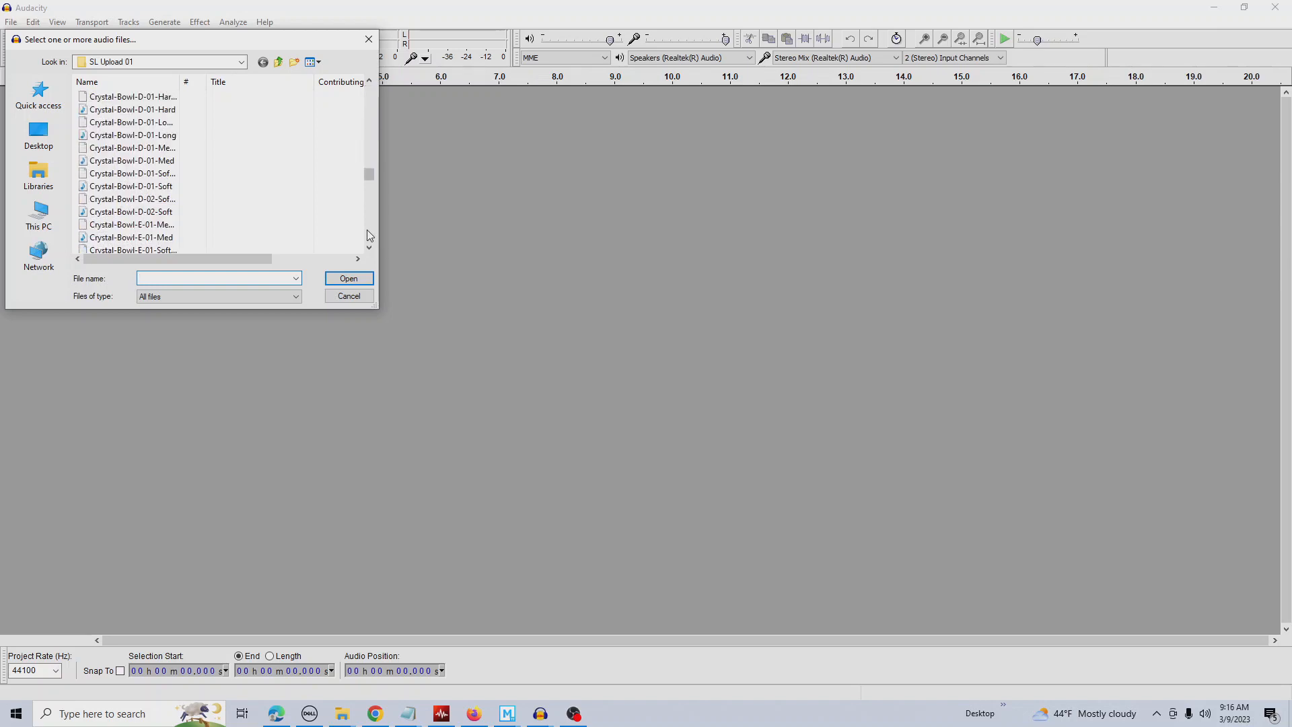
scroll(367, 232, down, 4)
scroll(368, 236, down, 4)
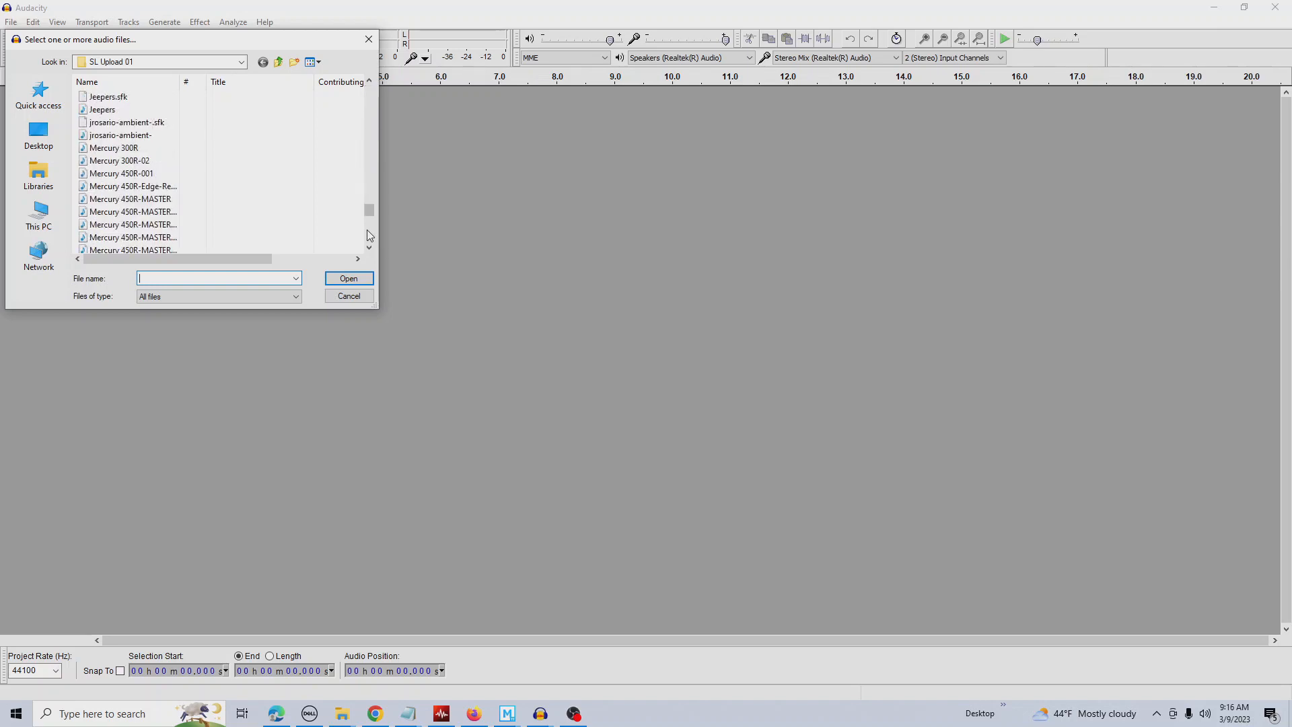
click(163, 135)
click(347, 278)
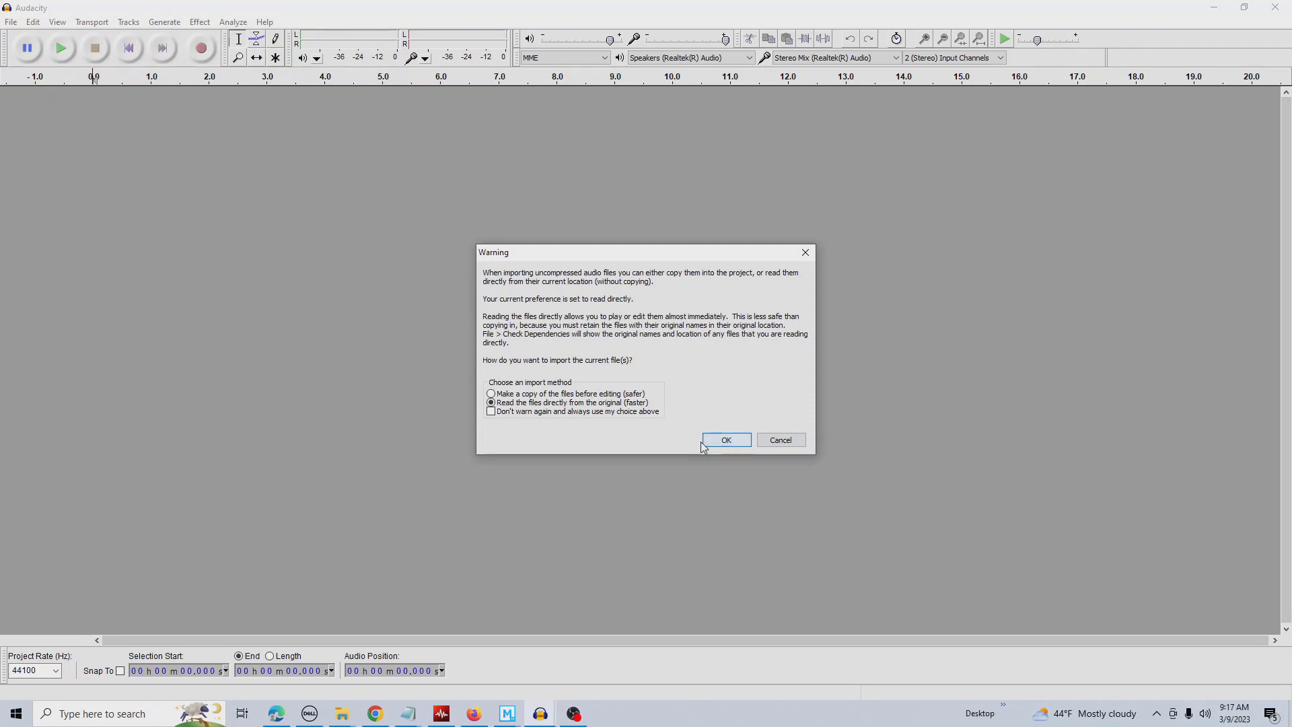
click(726, 441)
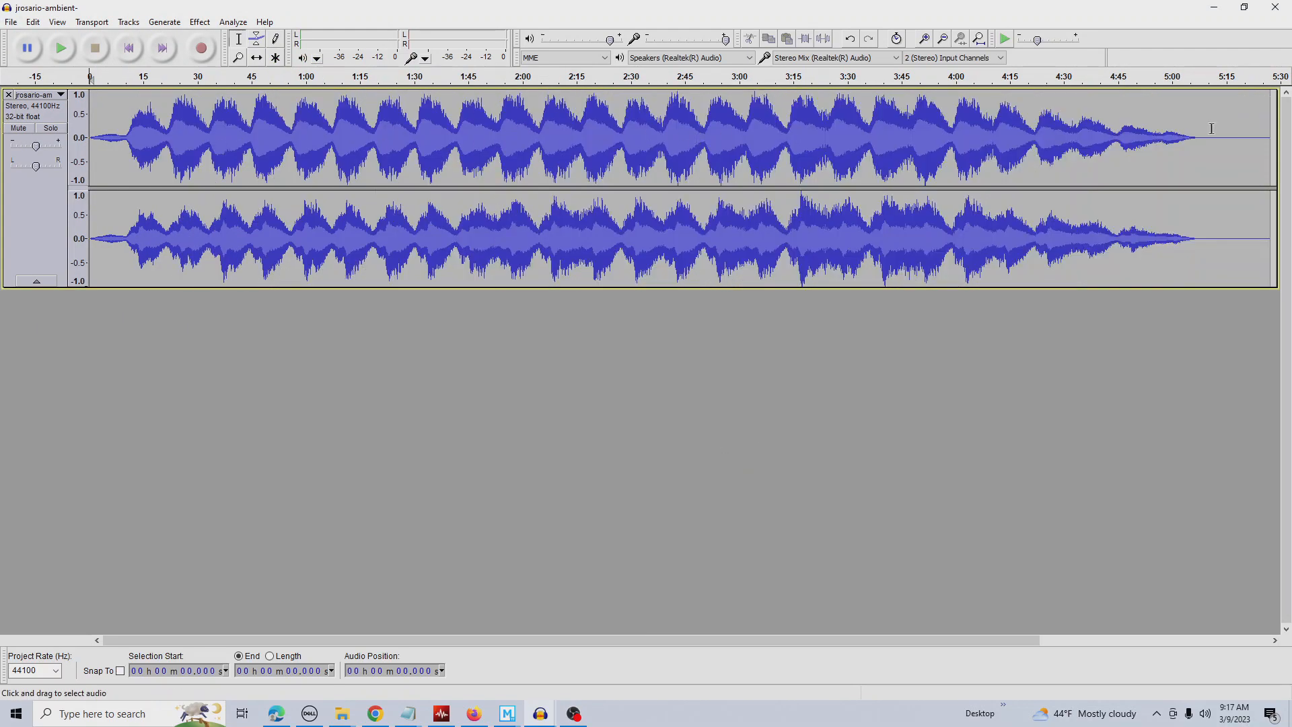
click(1273, 149)
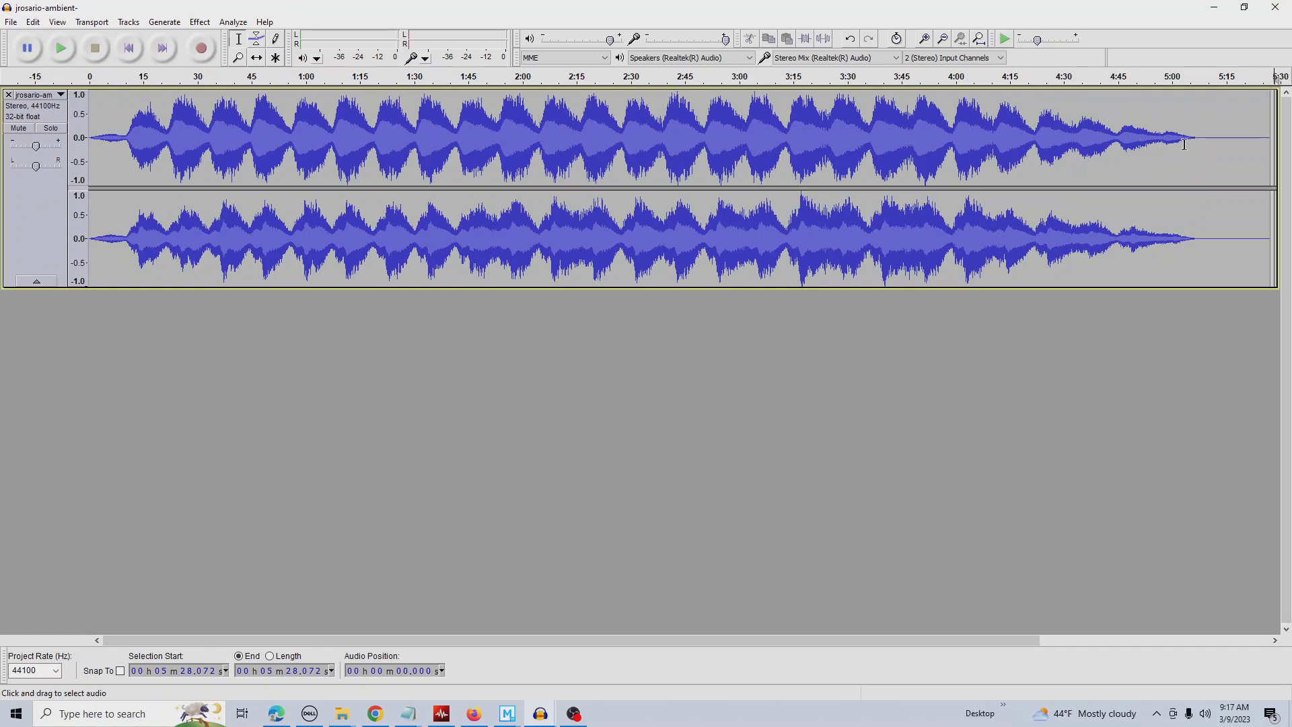
drag(1202, 167, 1290, 276)
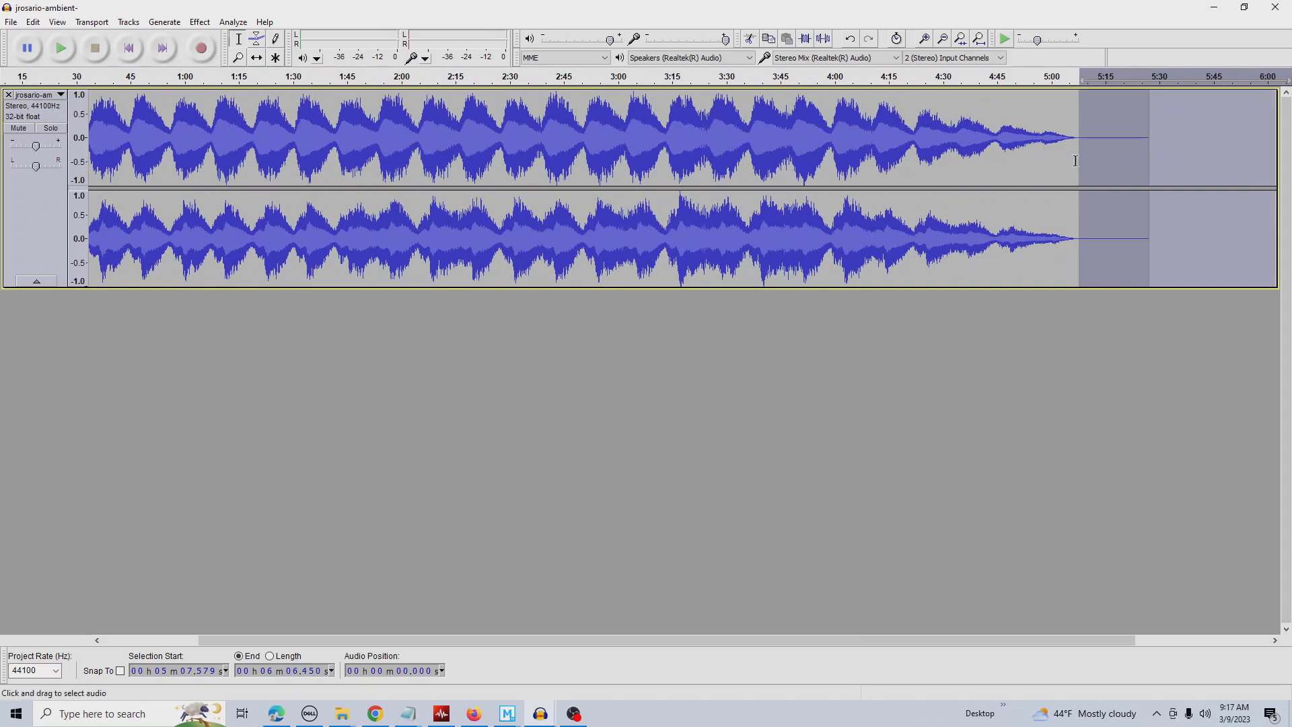
click(1178, 168)
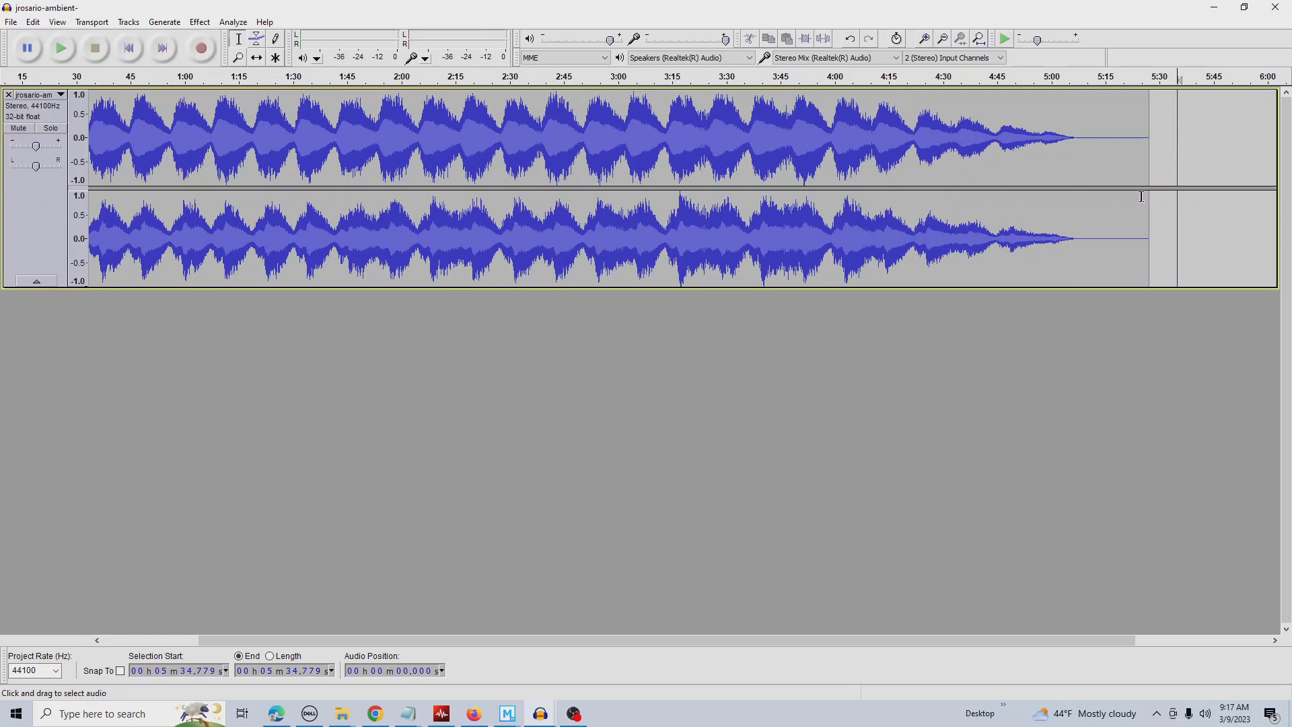
Select the whole stereo track from its end back to the start at 0 seconds.
click(1157, 154)
drag(1155, 154, 2, 363)
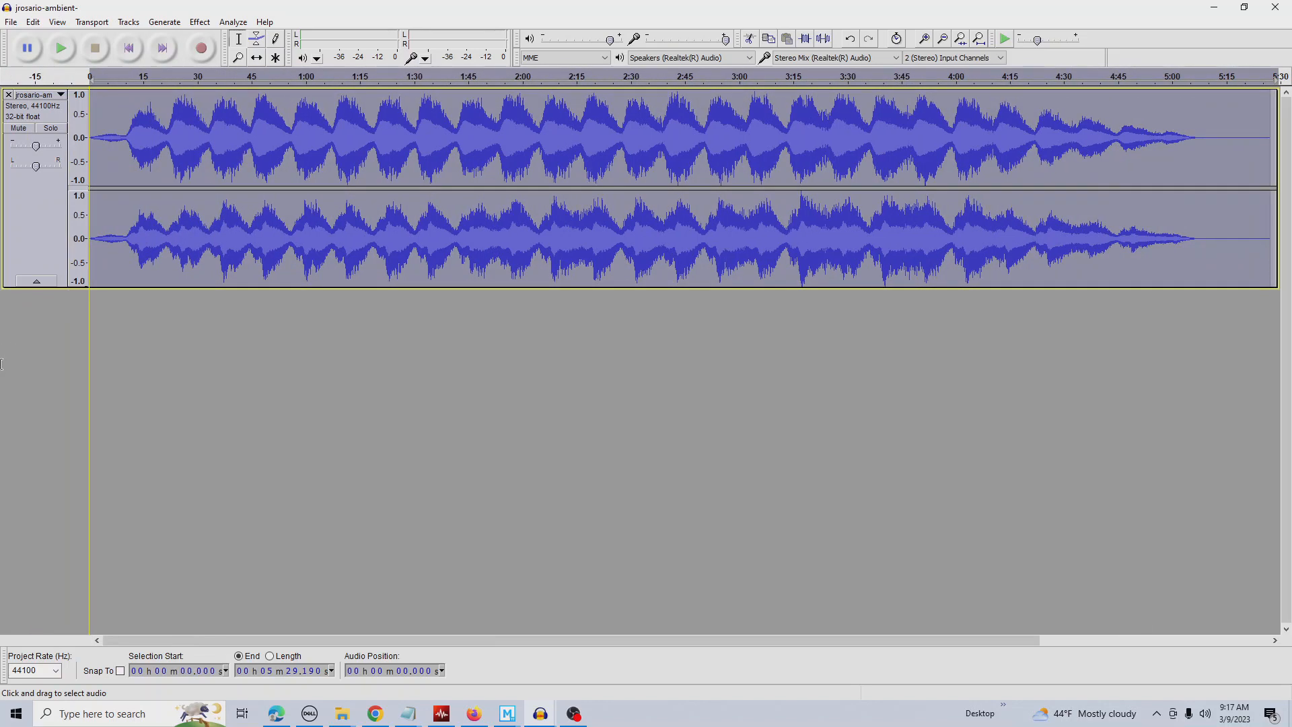
drag(1, 363, 2, 370)
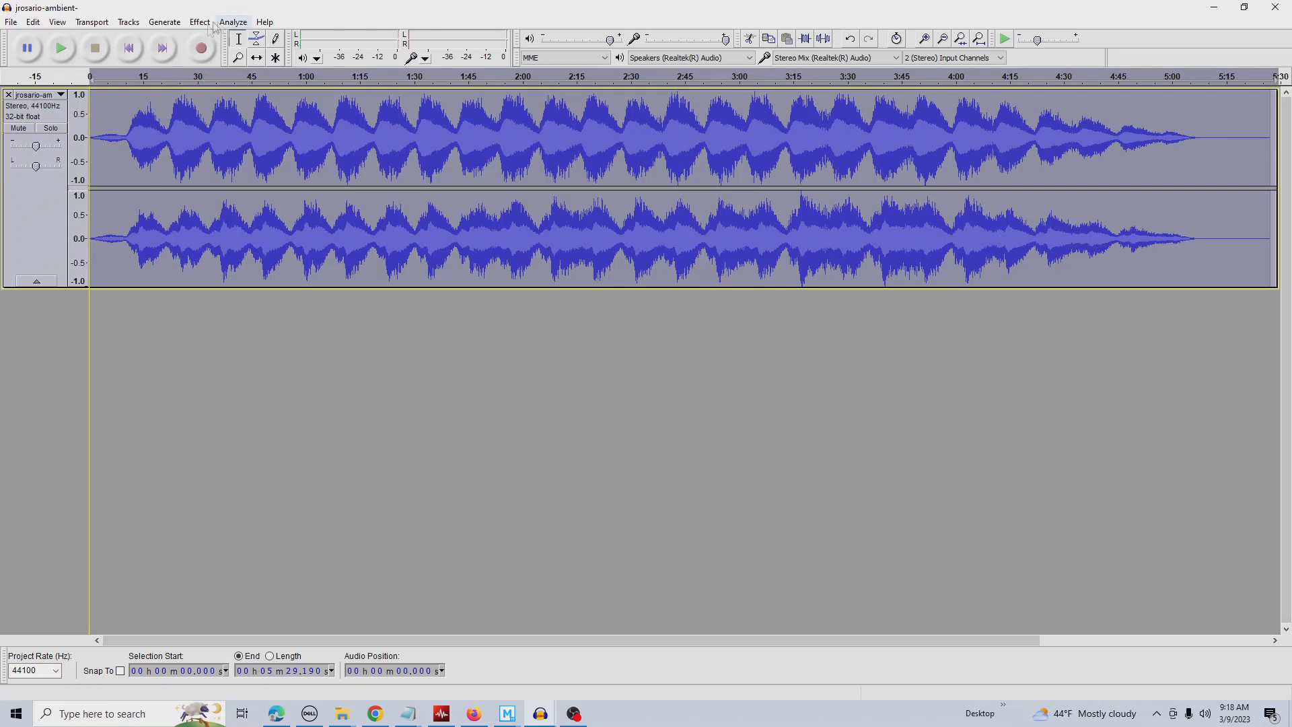
Start Regular Interval Labels for the selection and set the label interval to 9.566 seconds.
click(232, 29)
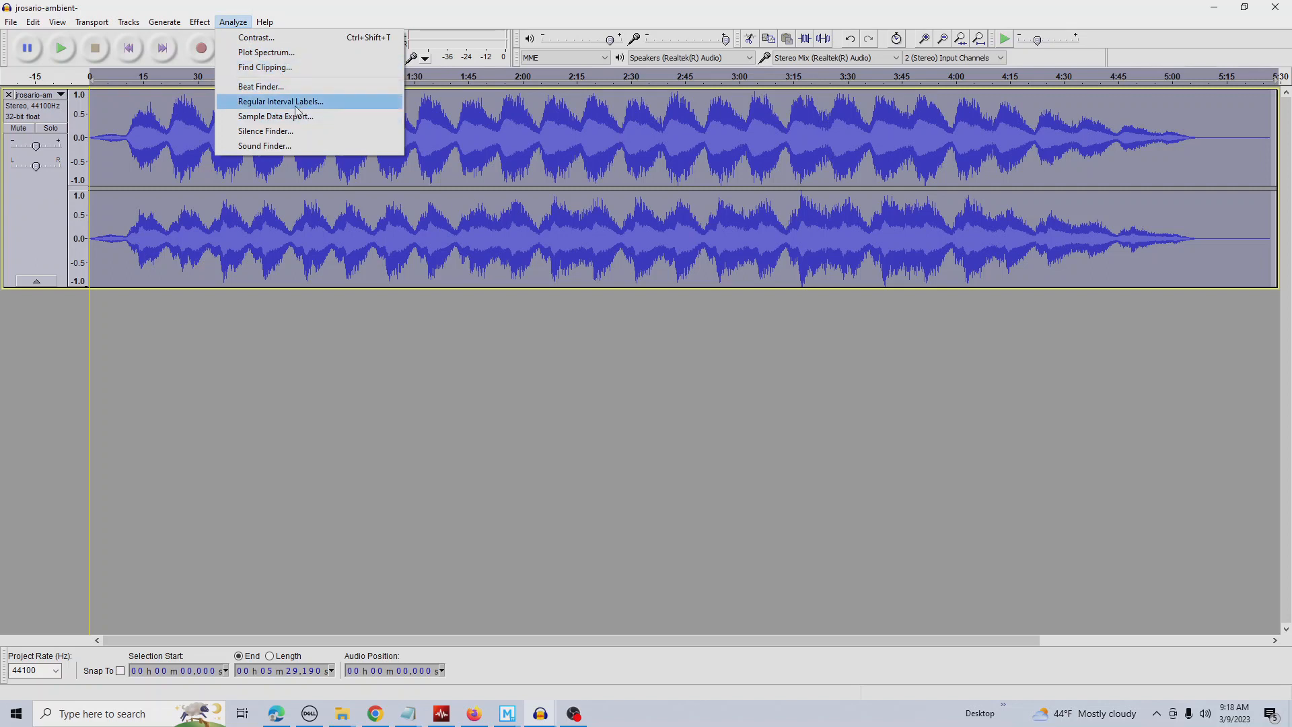
click(296, 108)
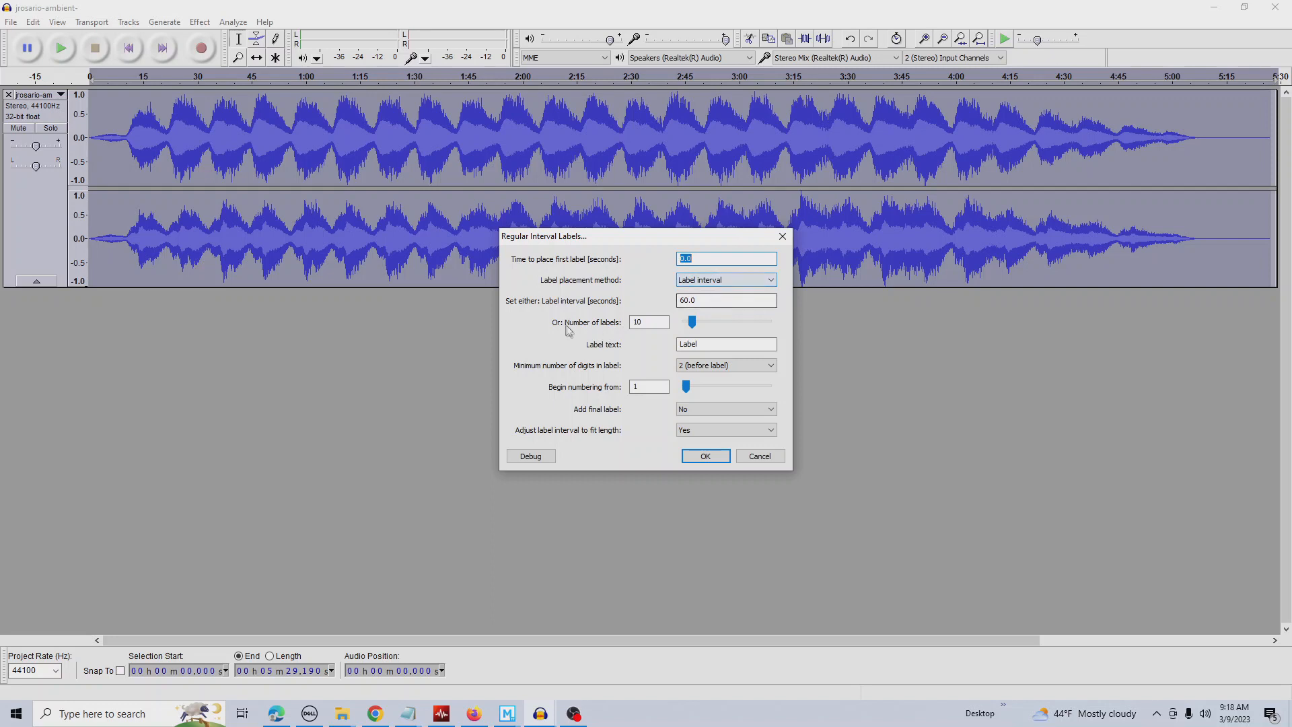
double_click(701, 302)
key(BackSpace)
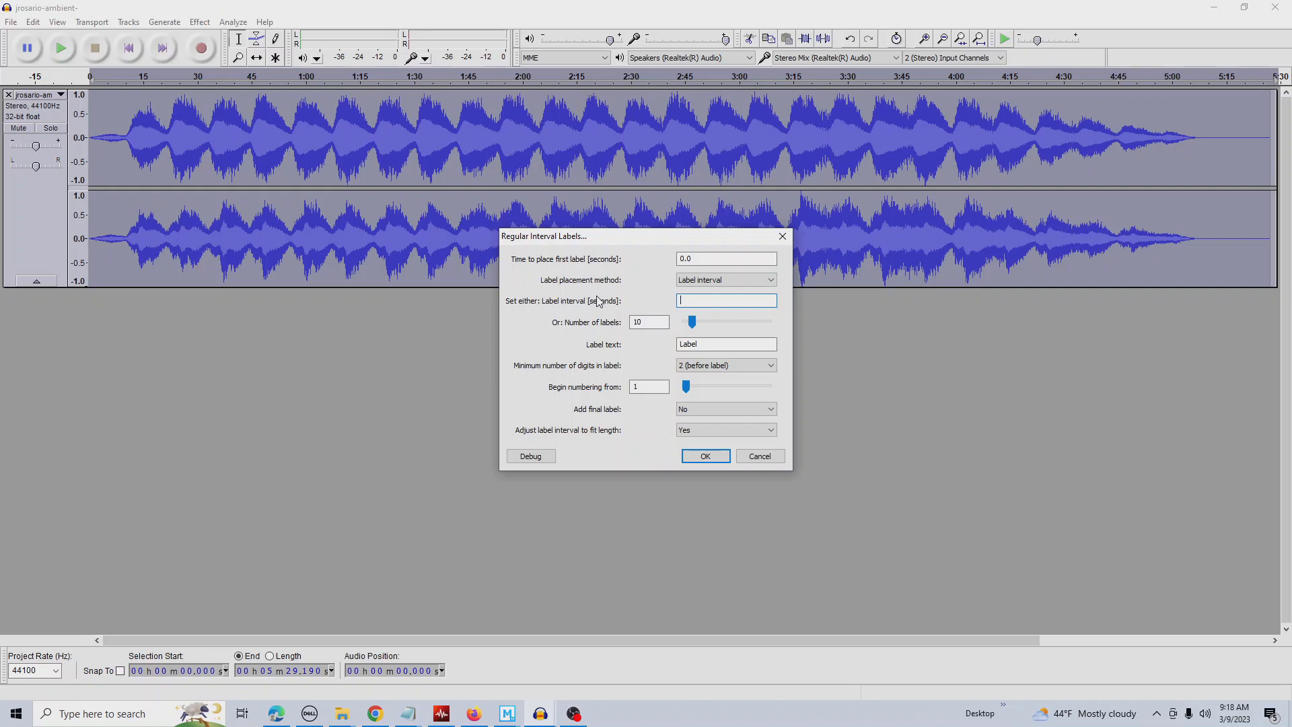
text(9.566)
Set the label text to josario-ambient with a minimum of 2 digits after the label.
double_click(700, 345)
text(Josario-ambient)
click(753, 366)
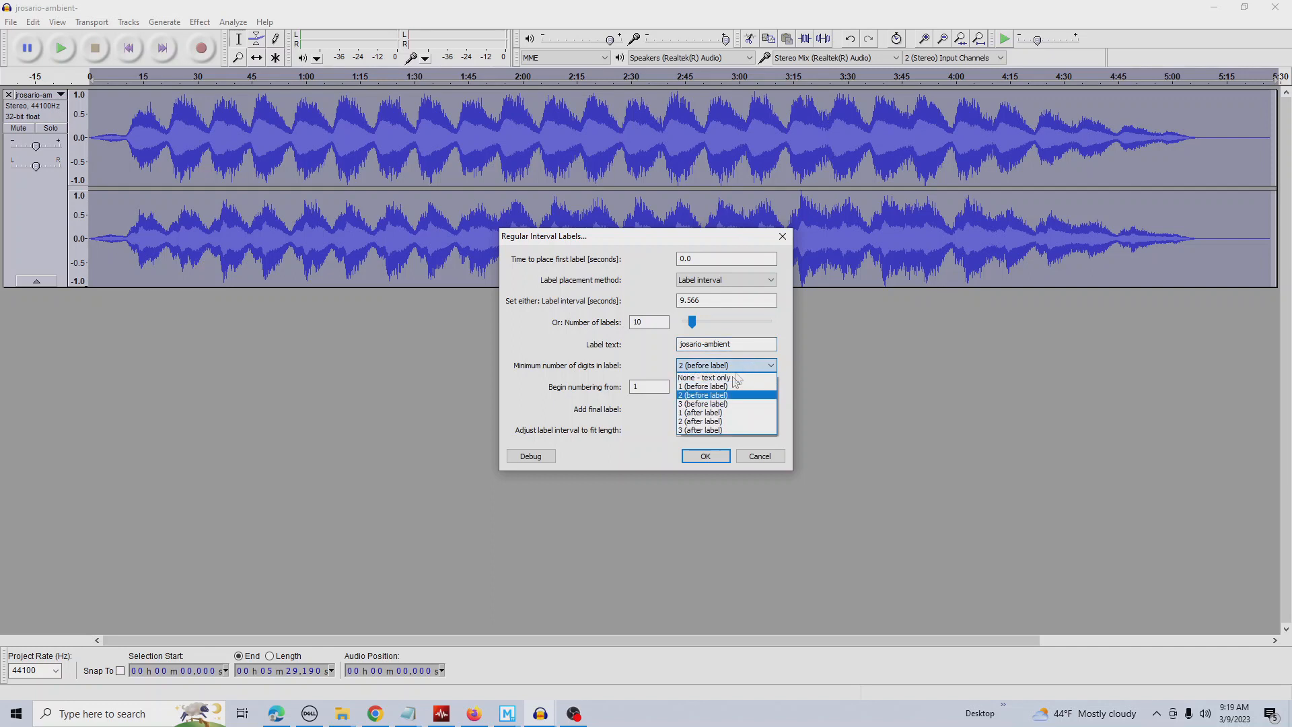
click(701, 423)
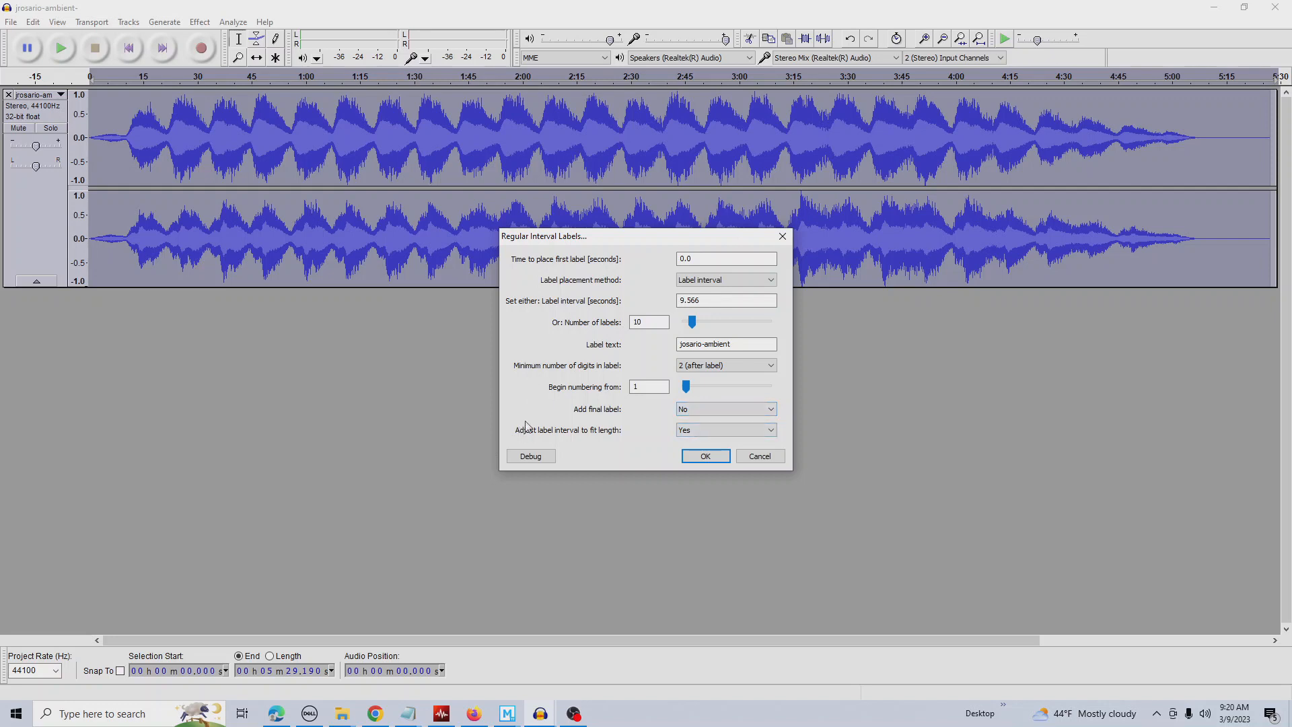
Generate the labels without adjusting the interval to fit the length, and enlarge the label track to show every row.
click(726, 436)
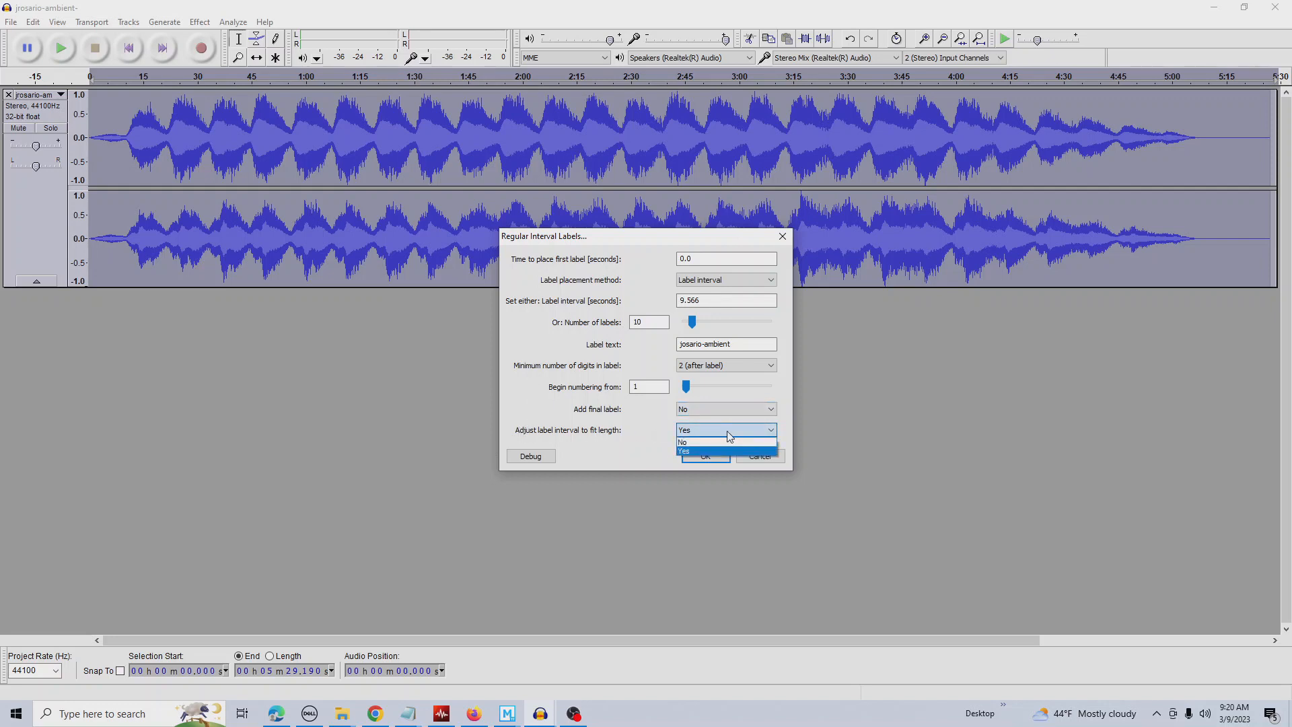
click(687, 442)
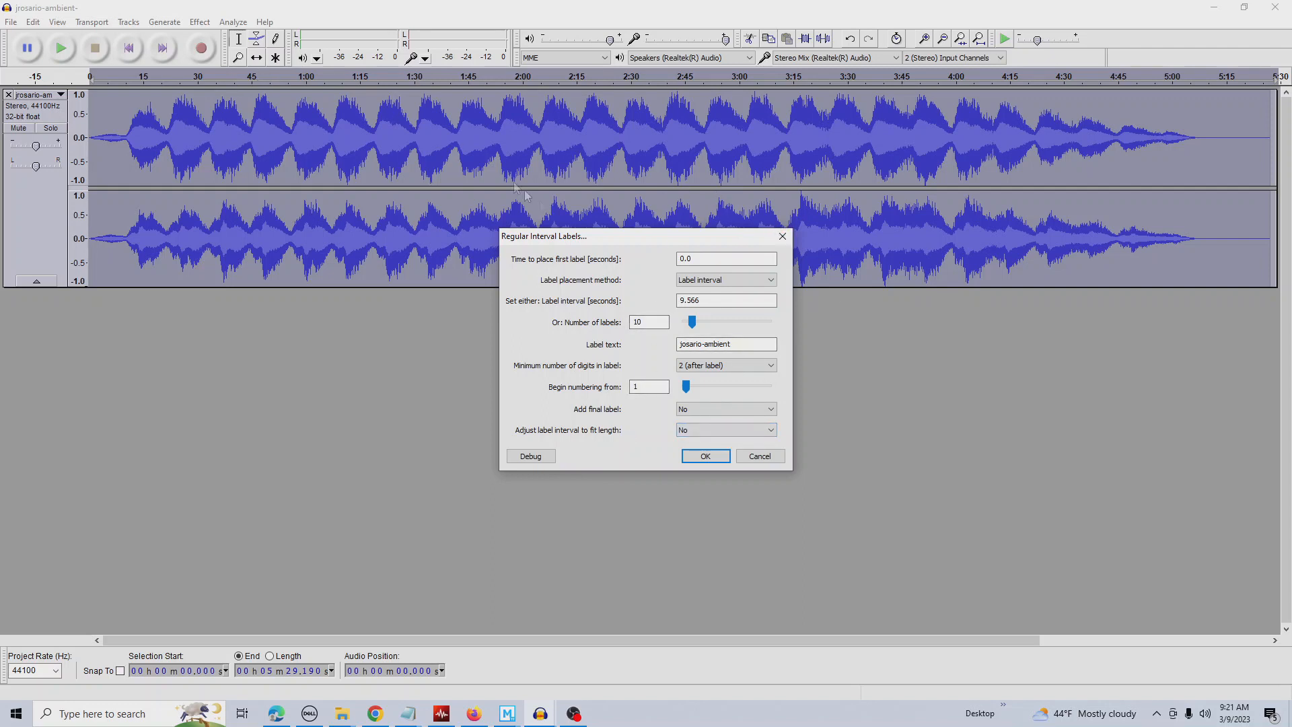
click(692, 457)
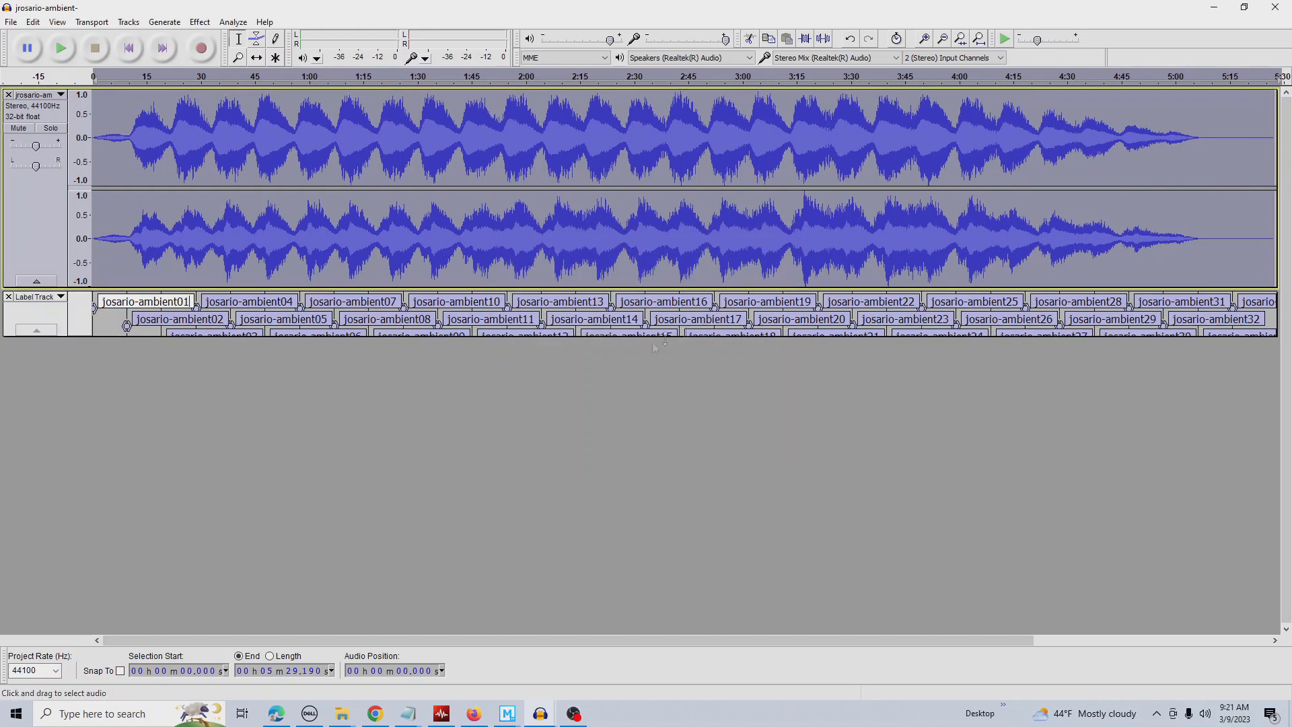
drag(780, 336, 778, 416)
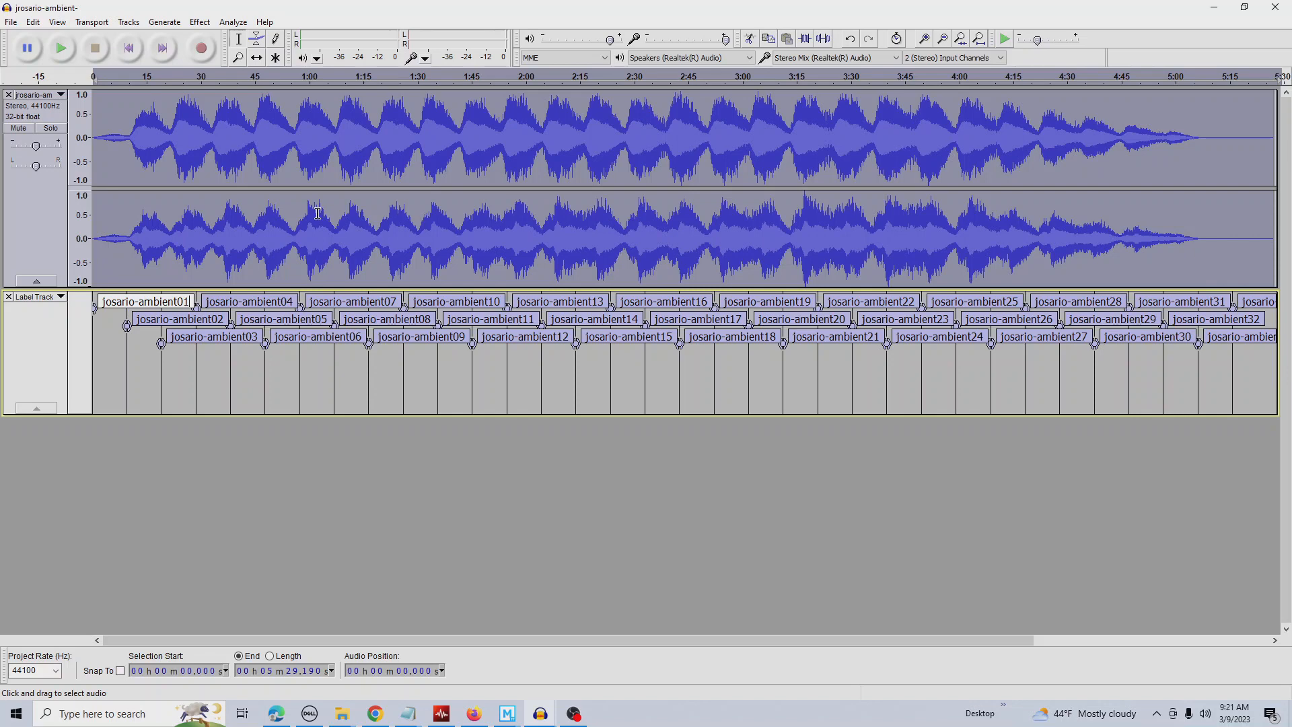
Export multiple uncompressed files split and named by label to C:\SL Upload 01\Chunked-03, accepting the metadata of every file.
click(11, 22)
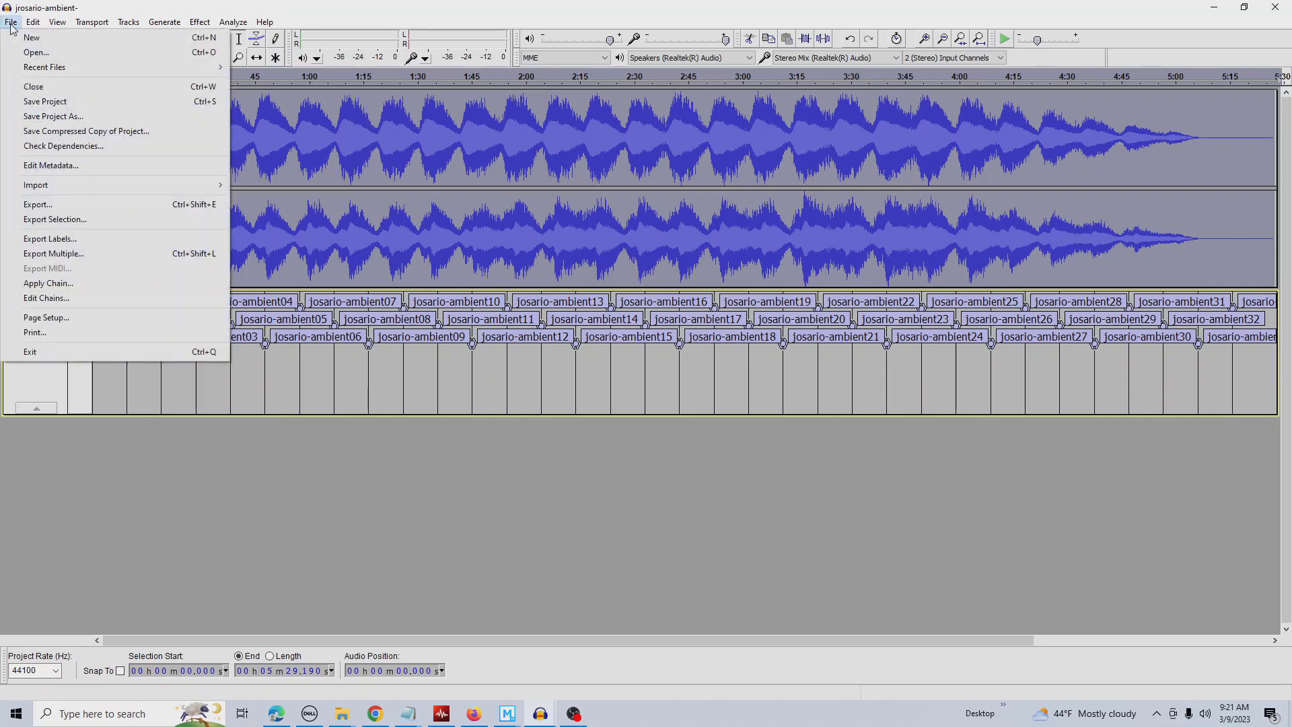
click(87, 253)
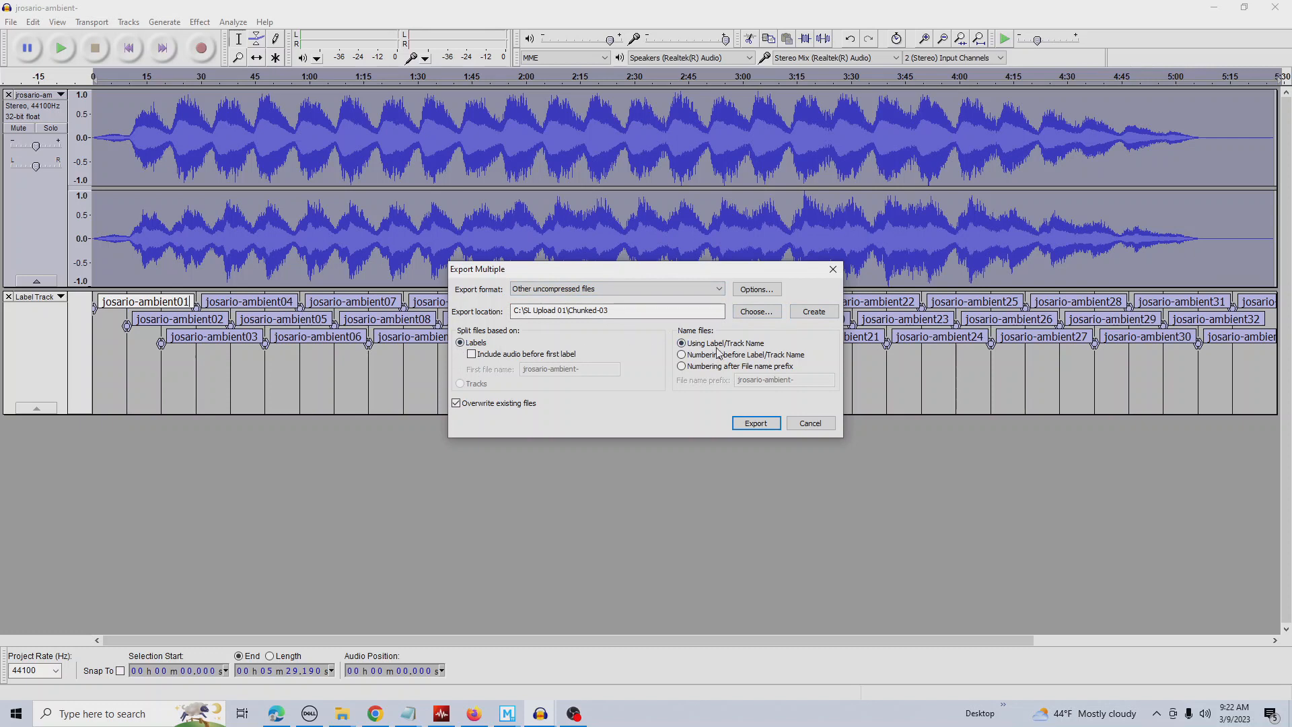
click(756, 424)
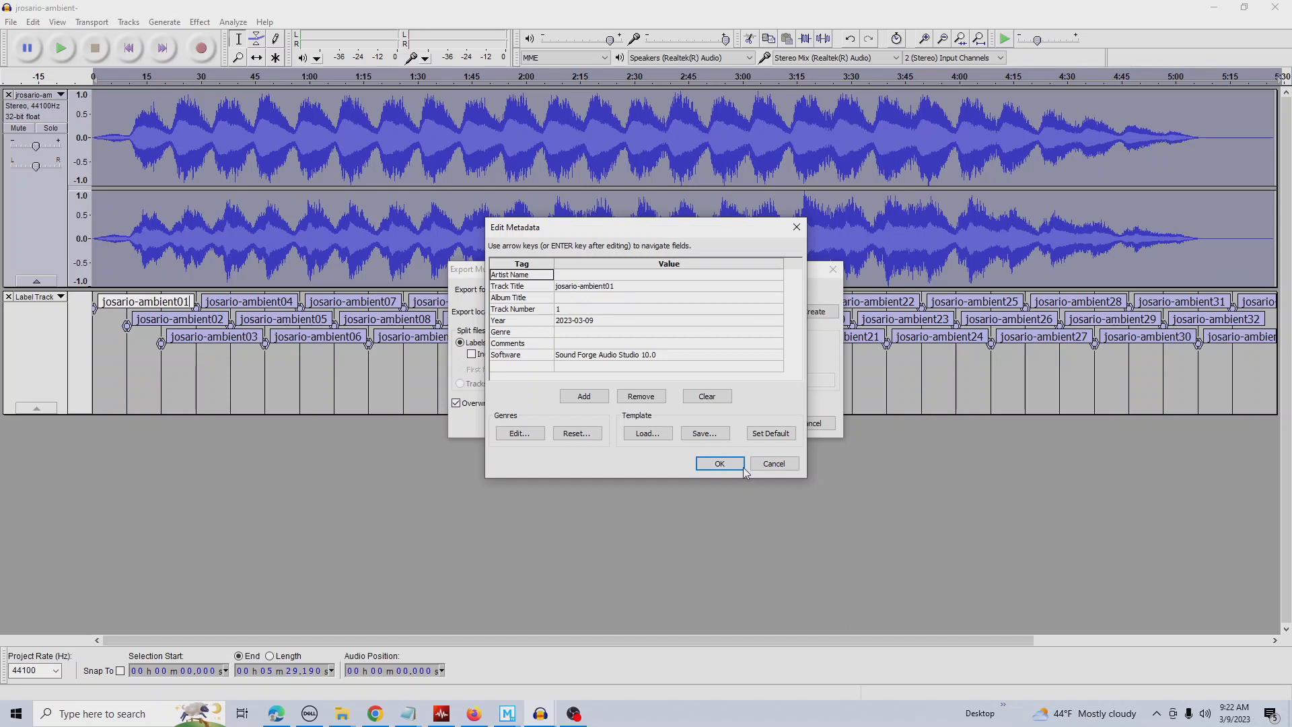
click(719, 464)
click(719, 464)
click(719, 463)
click(719, 464)
click(720, 463)
click(740, 466)
click(741, 465)
click(740, 466)
click(741, 465)
click(741, 465)
click(741, 466)
click(741, 465)
click(741, 465)
click(740, 465)
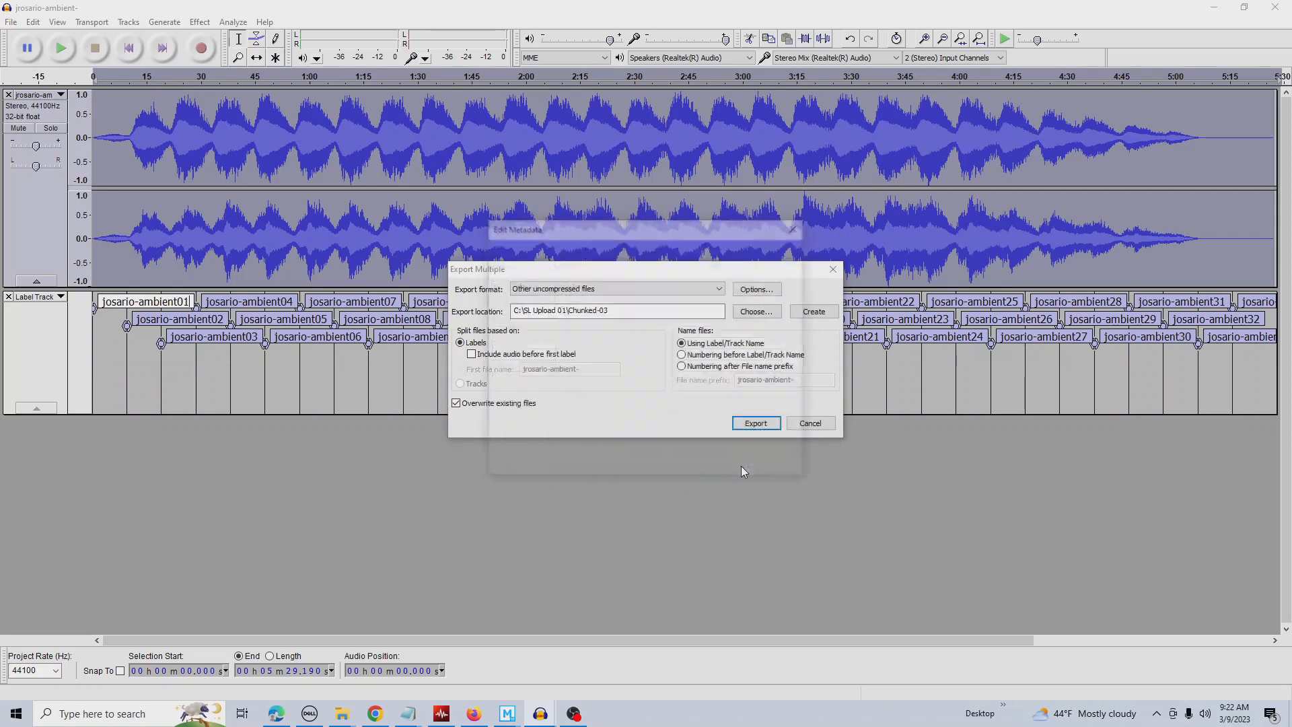
click(741, 466)
click(740, 466)
click(741, 465)
click(740, 466)
click(740, 465)
click(741, 465)
click(741, 465)
click(740, 465)
click(740, 465)
click(741, 465)
click(741, 466)
click(741, 466)
click(741, 465)
click(741, 466)
click(740, 465)
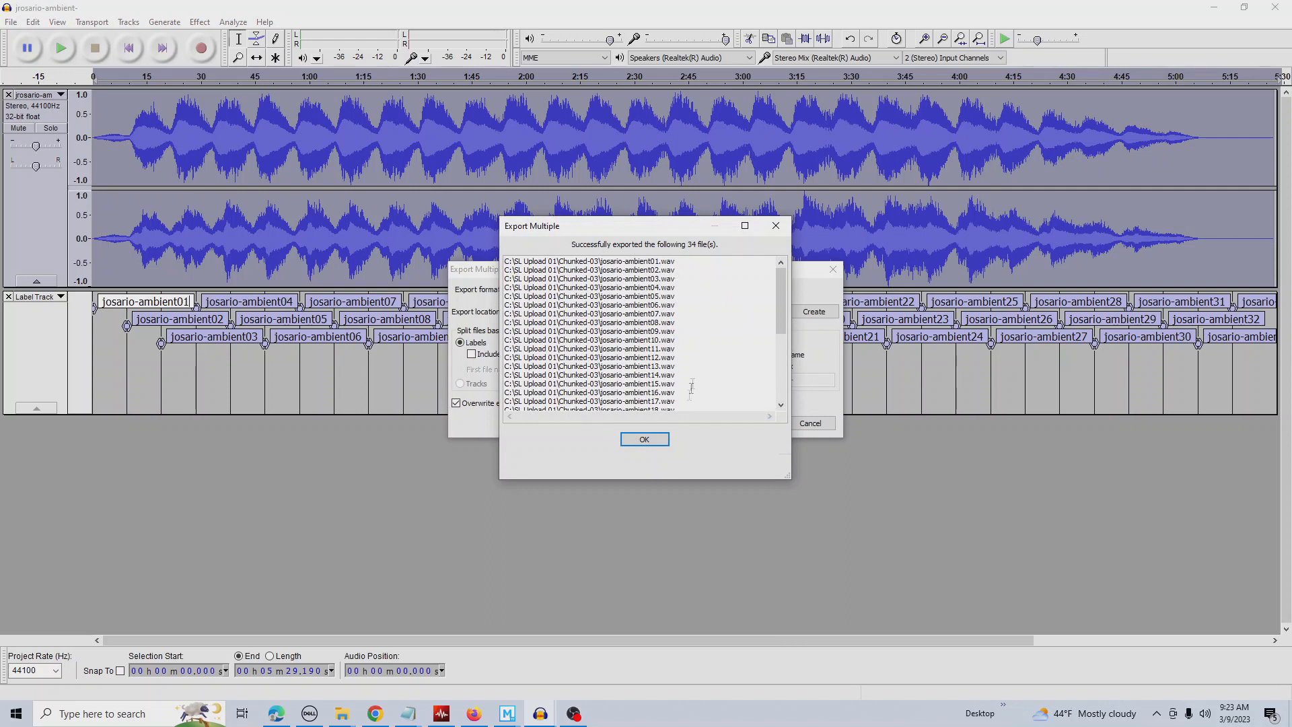
click(642, 439)
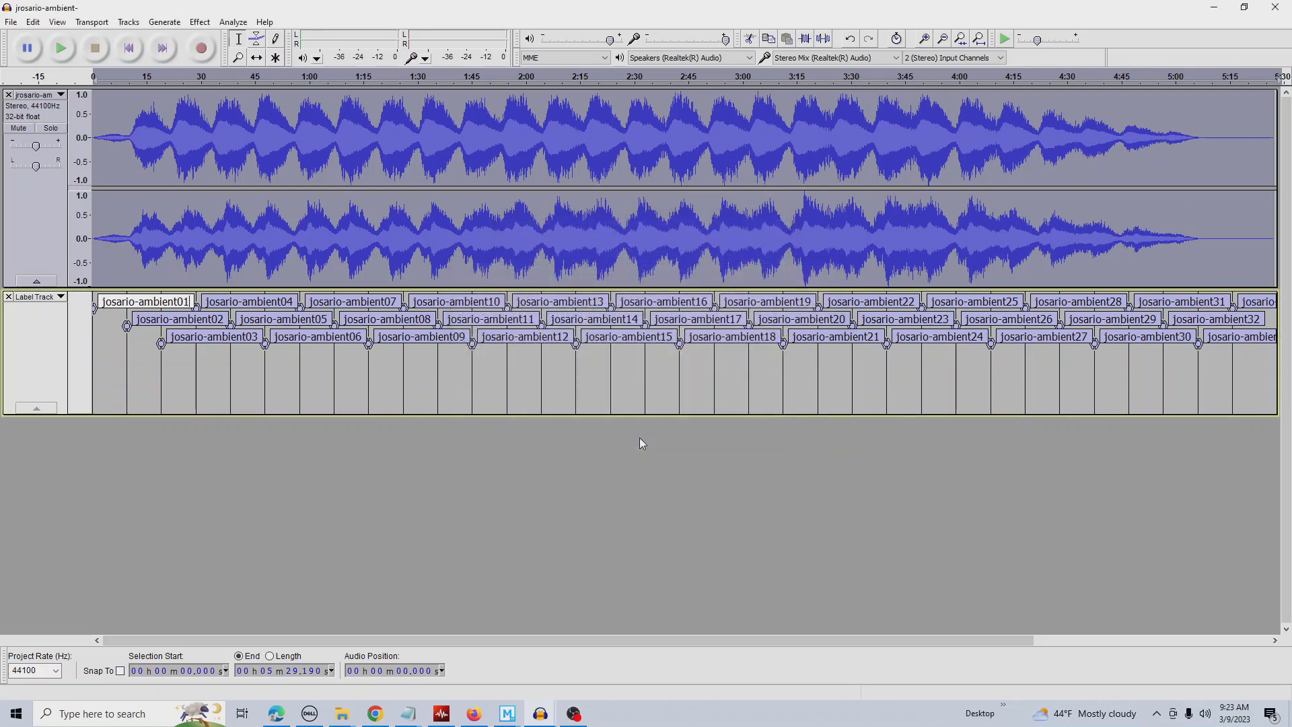
Repeat the multiple export to the same Chunked-03 folder, overwriting the existing files and accepting the metadata of every file.
click(11, 22)
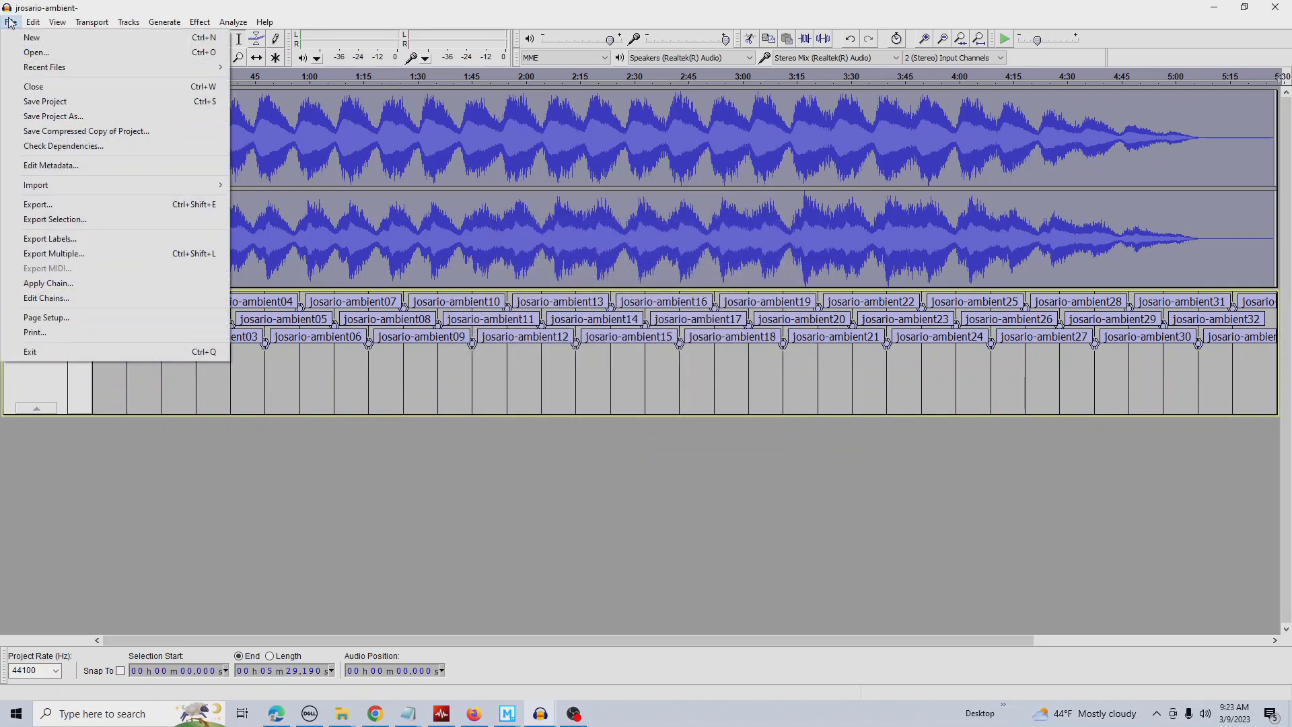
click(54, 253)
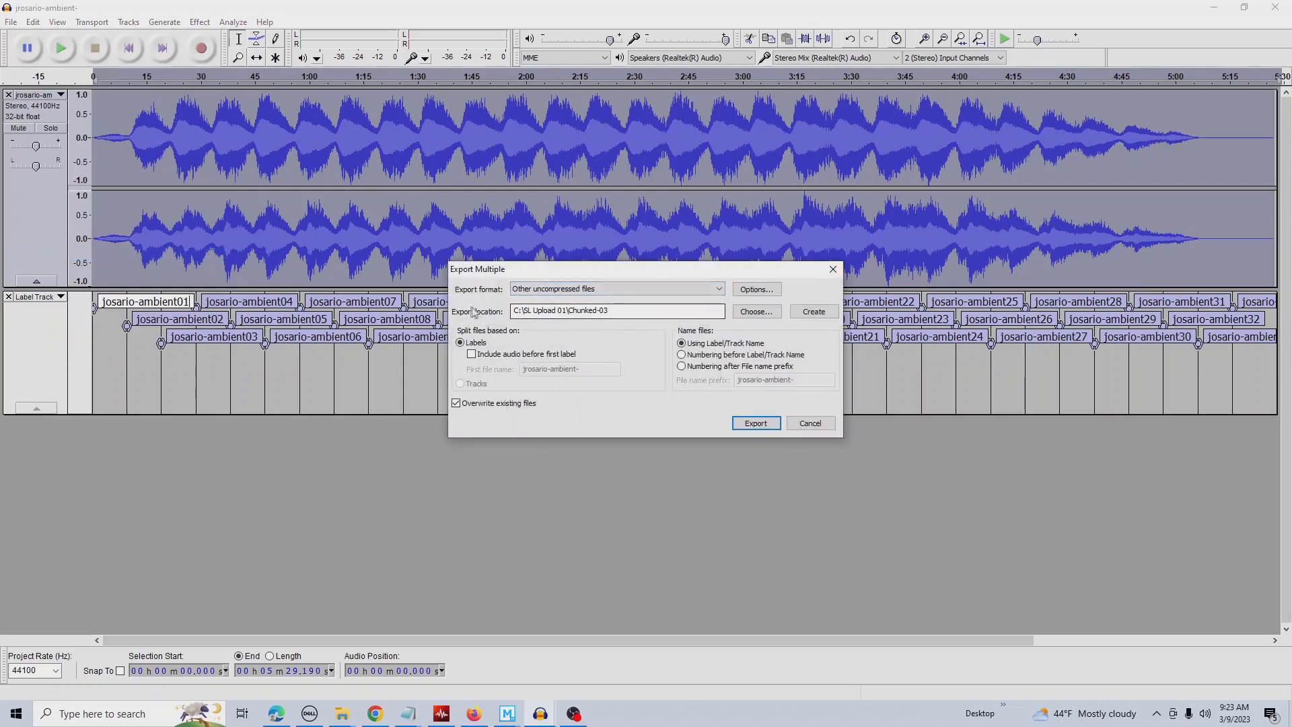
drag(620, 312, 405, 339)
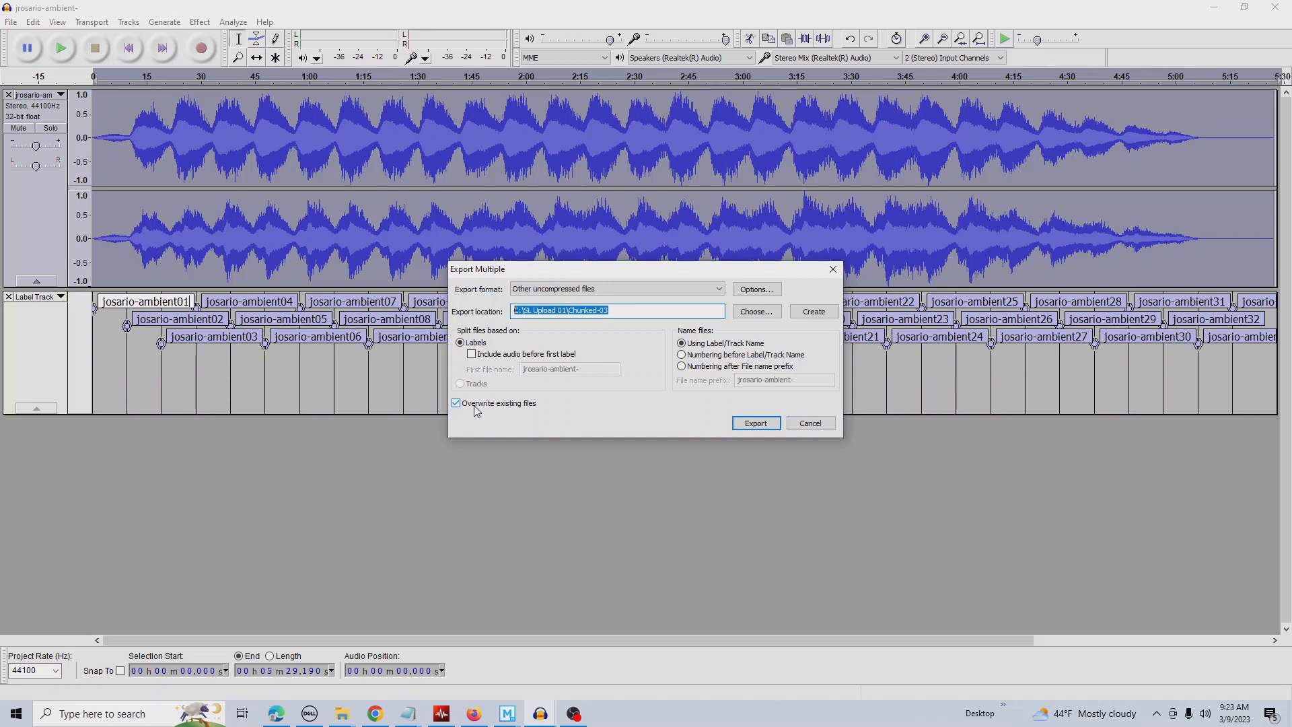
click(768, 424)
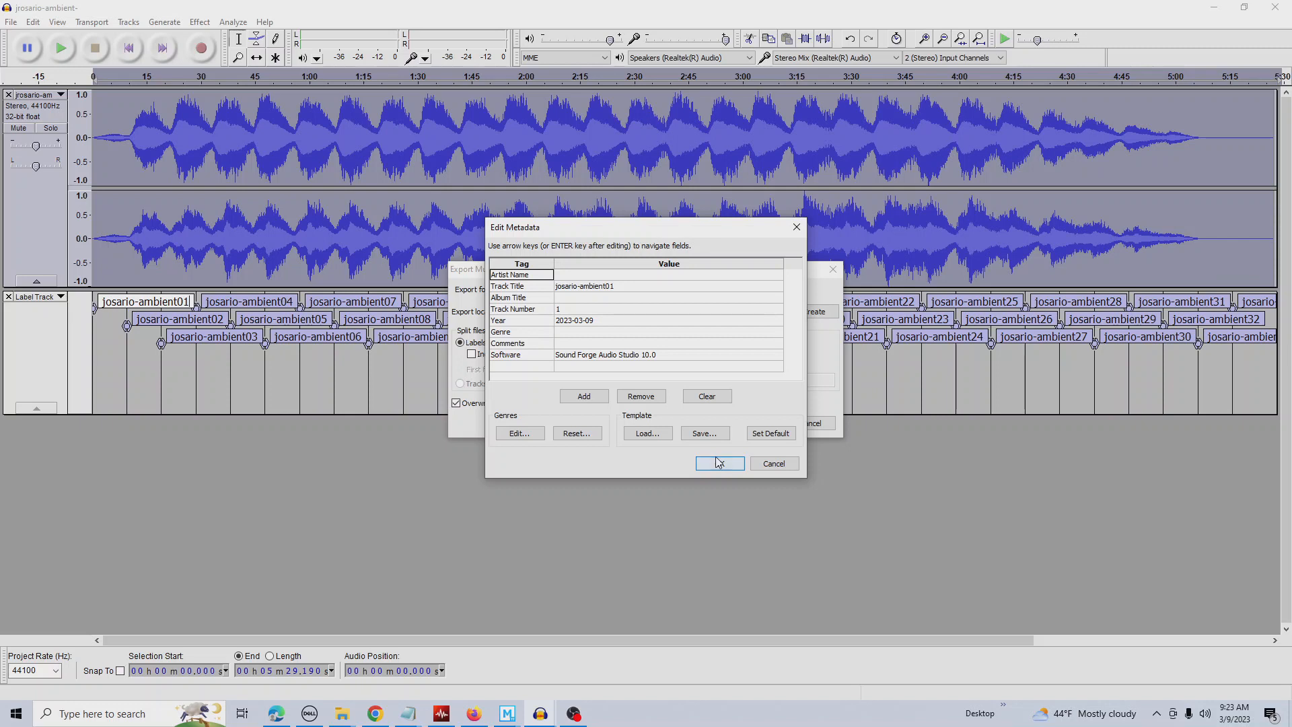
click(725, 462)
click(713, 467)
click(713, 467)
click(713, 466)
key(Return)
key(Return)
key(Return)
key(Return)
key(Return)
key(Return)
key(Return)
key(Return)
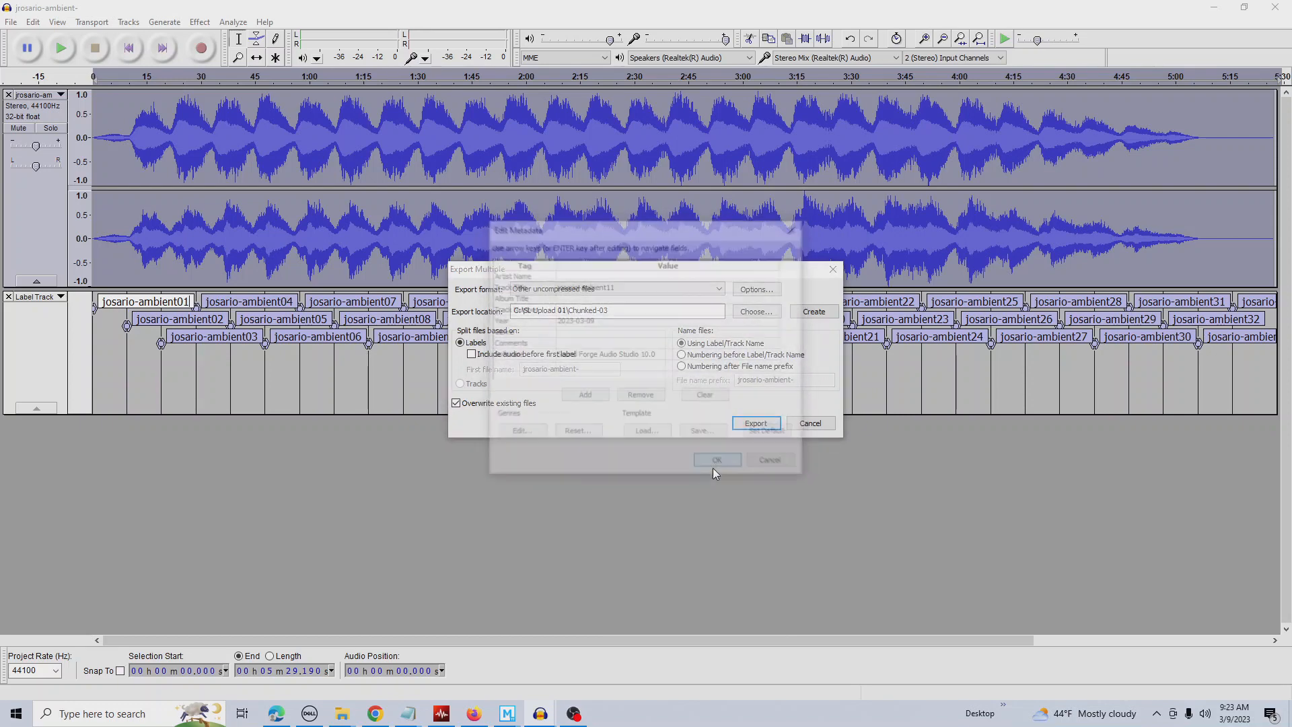
key(Return)
key(Return)
key(Return)
key(Return)
key(Return)
key(Return)
key(Return)
key(Return)
key(Return)
key(Return)
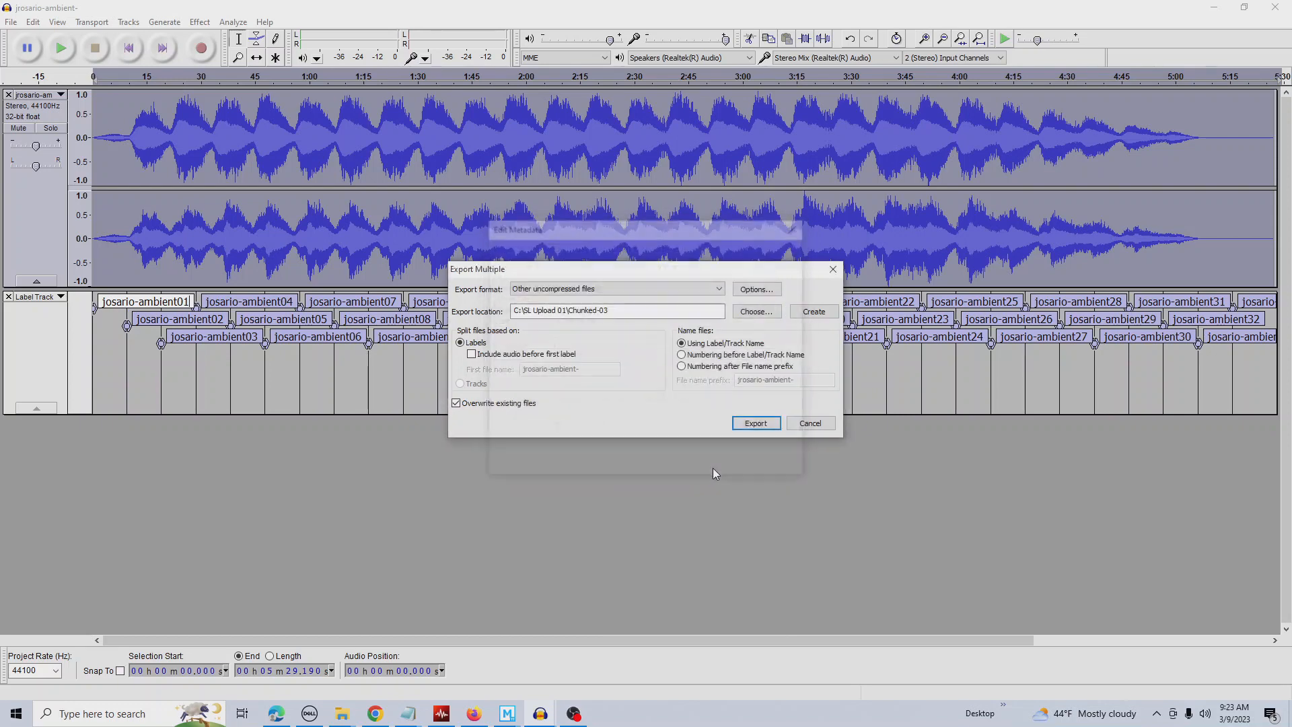
key(Return)
key(Return)
key(Return)
key(Return)
key(Return)
key(Return)
key(Return)
key(Return)
key(Return)
key(Return)
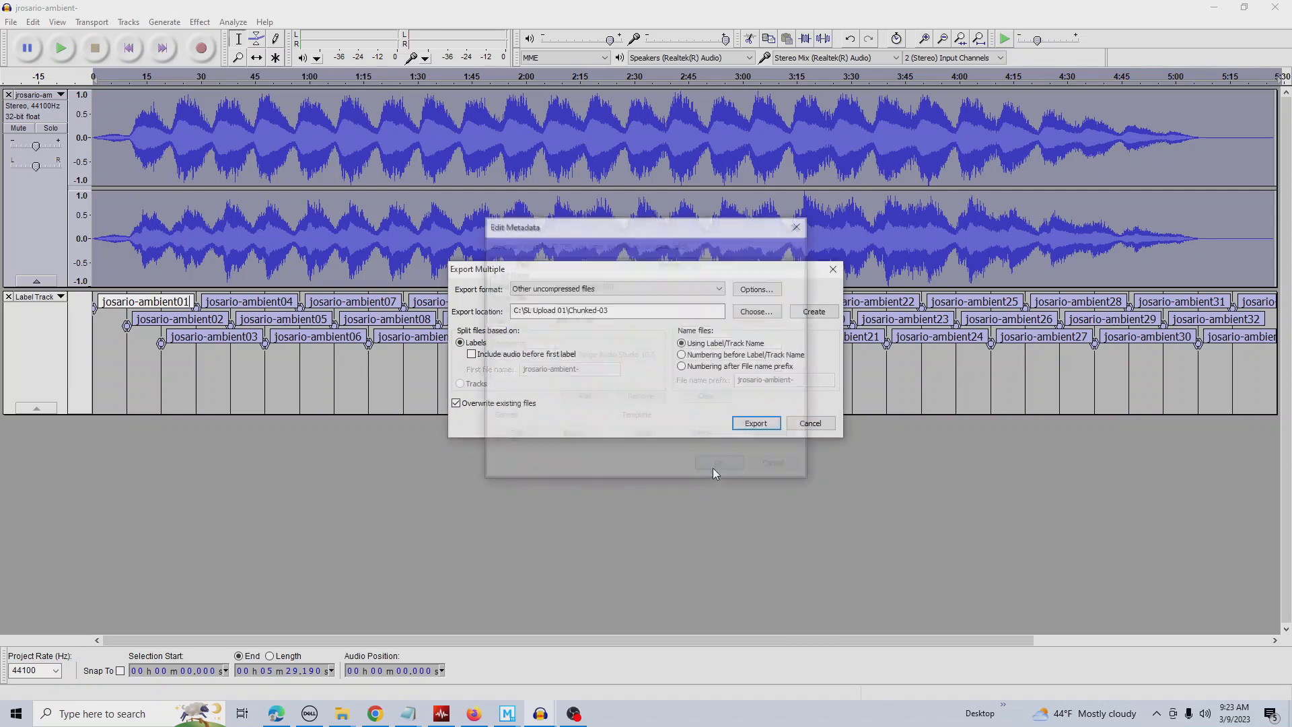
key(Return)
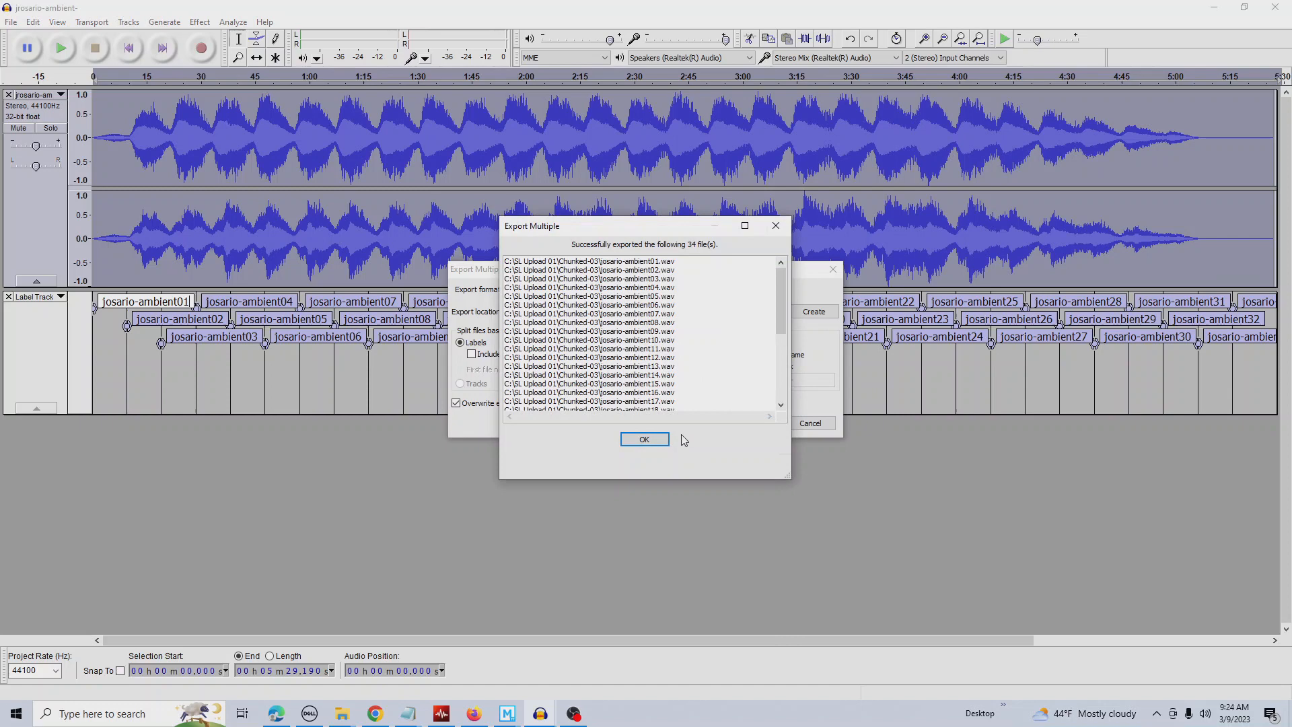
click(644, 438)
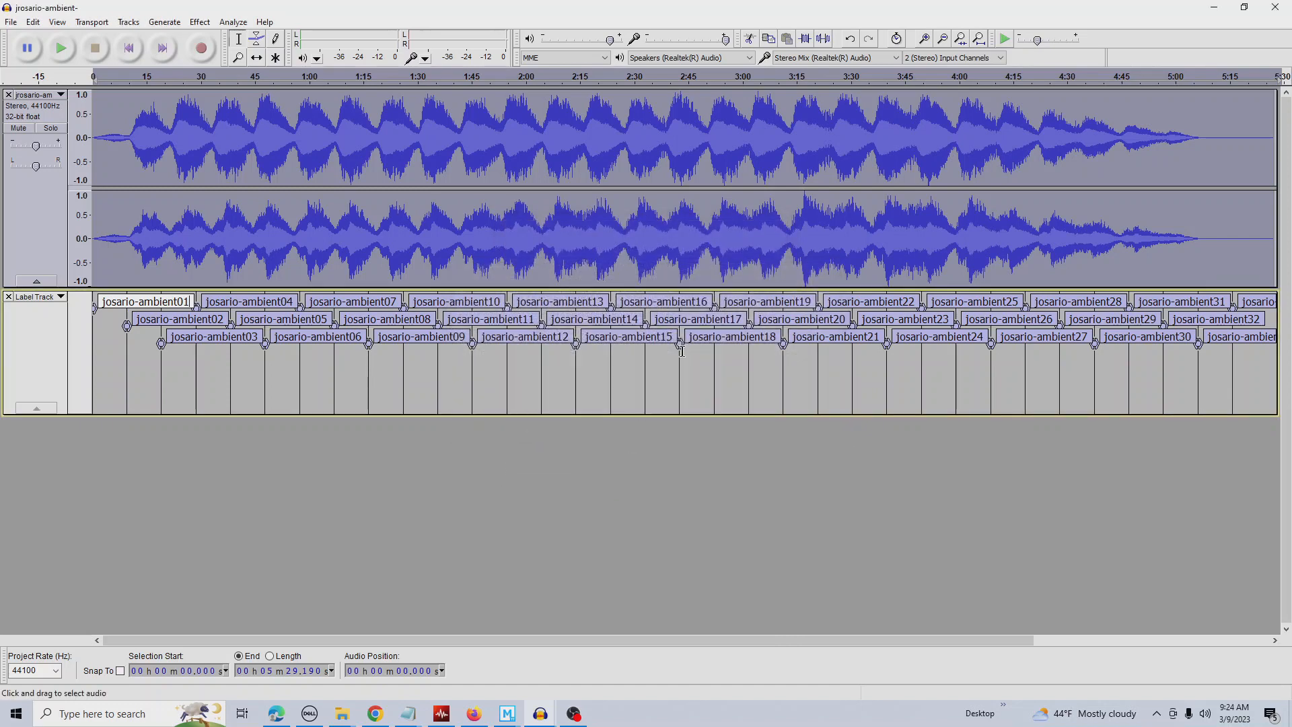